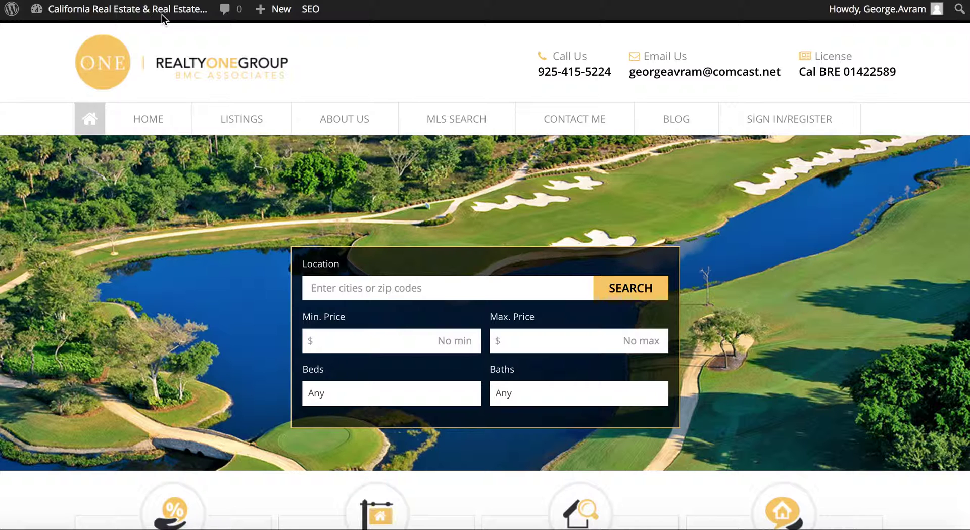
# Create a new page in the site's dashboard and title it "About Me".
pyautogui.moveTo(162, 15)
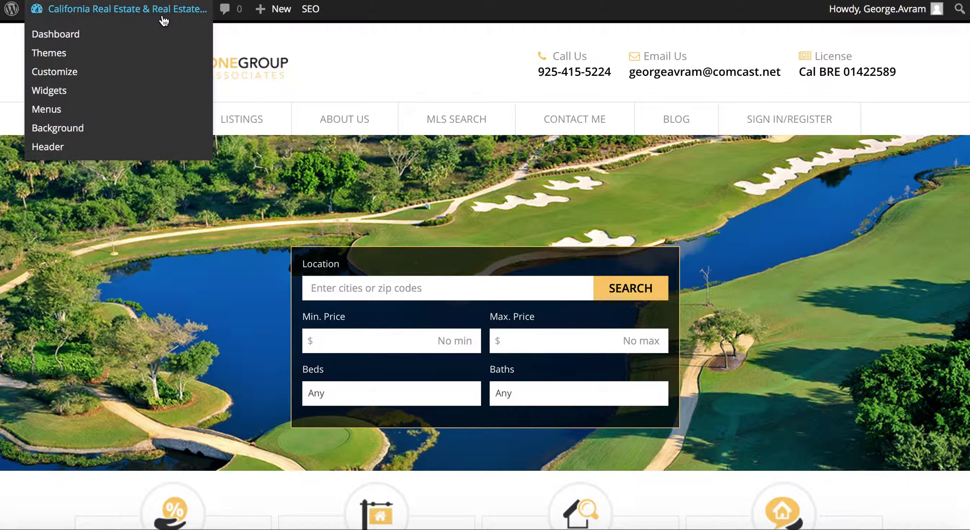
pyautogui.click(76, 33)
pyautogui.click(47, 208)
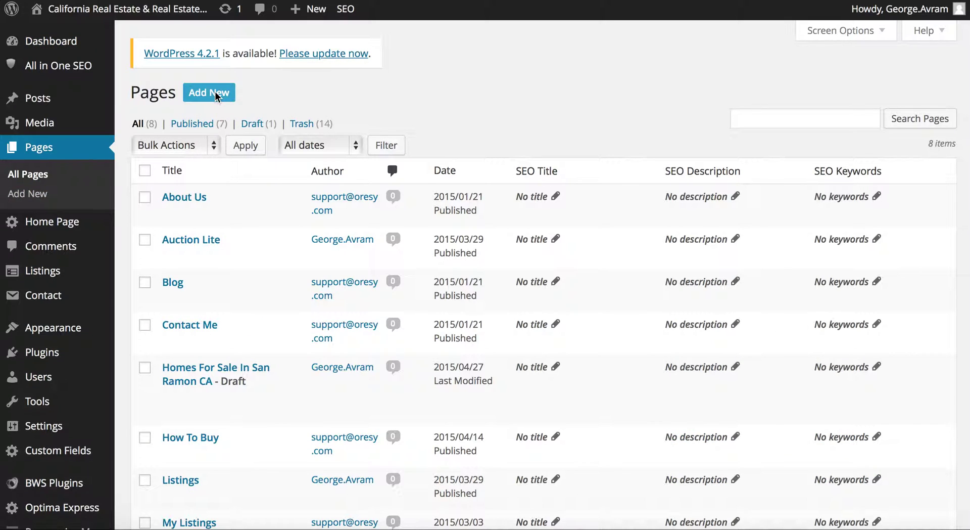
pyautogui.click(216, 96)
pyautogui.click(221, 120)
pyautogui.write('About M')
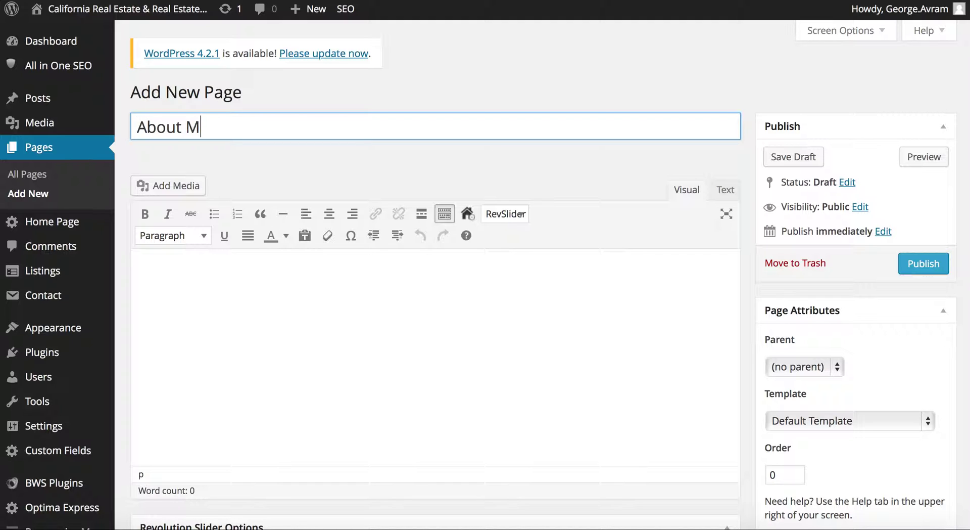
pyautogui.write('e')
# Fill the page body with three paragraphs of Lorem ipsum text and check its HTML source before returning to visual editing.
pyautogui.click(150, 254)
pyautogui.write('Lorem ipsum dolor sit amet, ex vim zril conclusionemque. Tota feugait no sea, diam postea platonem ex mea, laoreet pertinax mel cu. Nisl deseruisse sed ex, eu malis tantas necessitatibus ius. At sint tamquam theophrastus sea, vis sumo phaedrum ei, labitur partiendo ex vix. Partem nostro commodo pri no. Civibus adipiscing intellegam et nam. Sed accusamus temporibus id, per at harum tamquam dignissim. Est eu utroque periculis. Reque docendi in cum, erat oratio disputando vim ex. Ad eum dicit maiestatis, exerci tamquam mei ad. Eu mei dolore noster tritani, est elit noster ut. Omnes efficiantur te cum. Erant impetus atomorum an vel, mei meis offendit ne, qui oporteat platonem adversarium et. Solet evertitur ad ius, eam vidit tractatos id. Omnis salutatus voluptatum ius at, ea mei omnes eripuit. Dicam integre accumsan at cum, graeci abhorreant nam et, doctus vulputate temporibus id ius.')
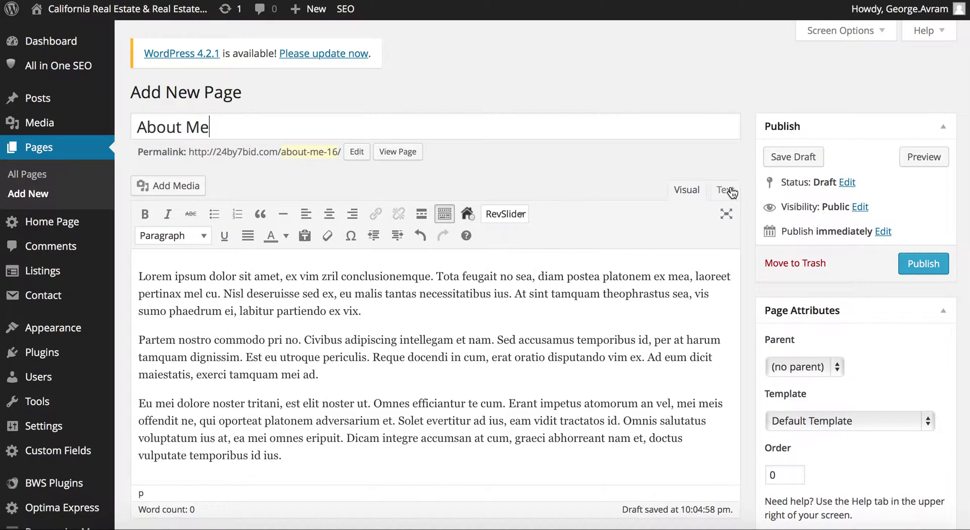
pyautogui.click(728, 190)
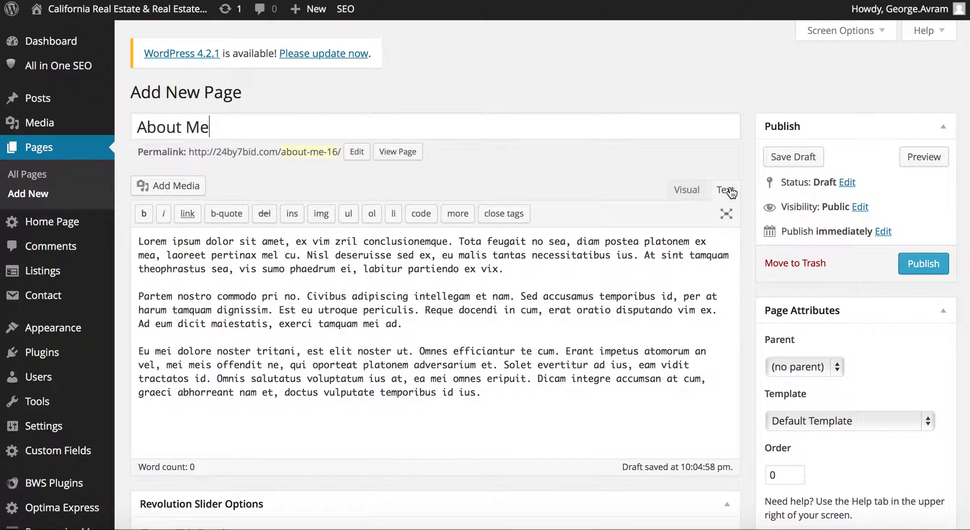
pyautogui.click(689, 190)
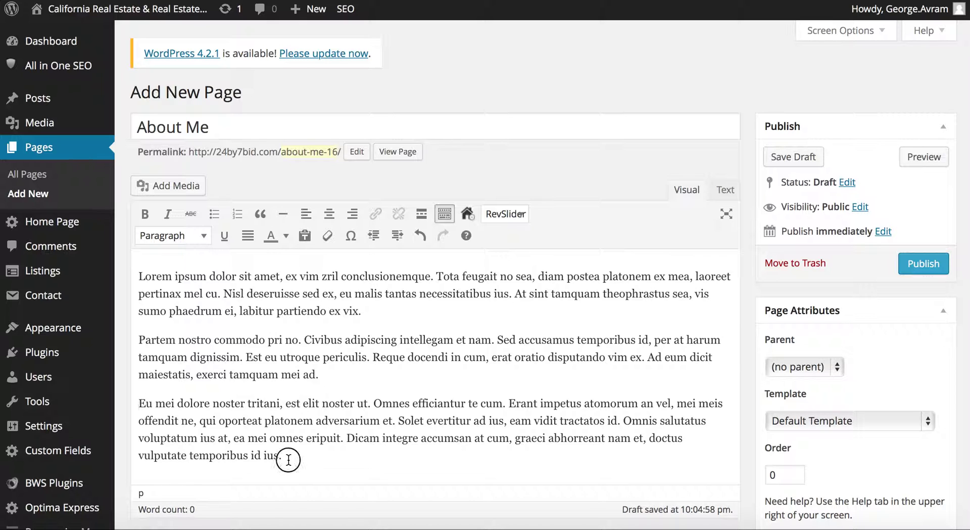
# Clear the formatting from all three body paragraphs and deselect the text.
pyautogui.moveTo(289, 459); pyautogui.dragTo(139, 268)
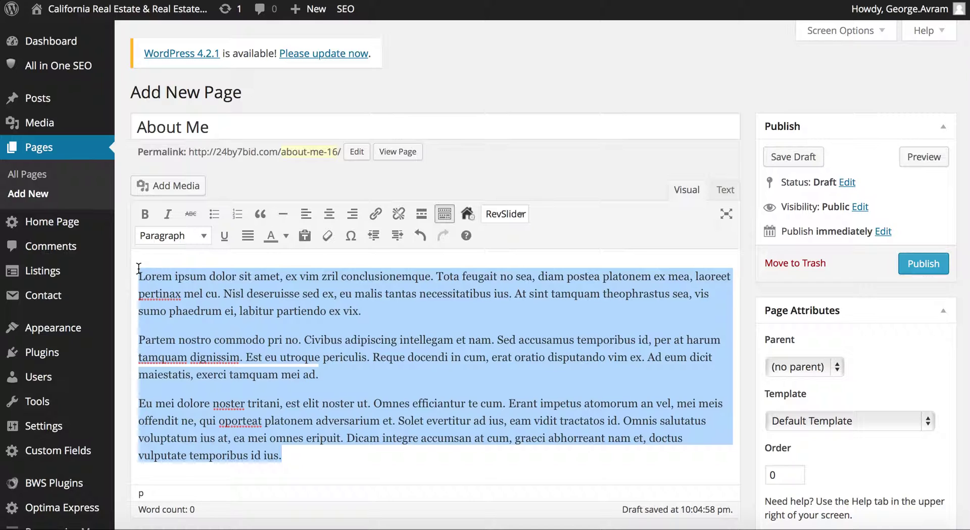
pyautogui.click(329, 236)
pyautogui.click(339, 461)
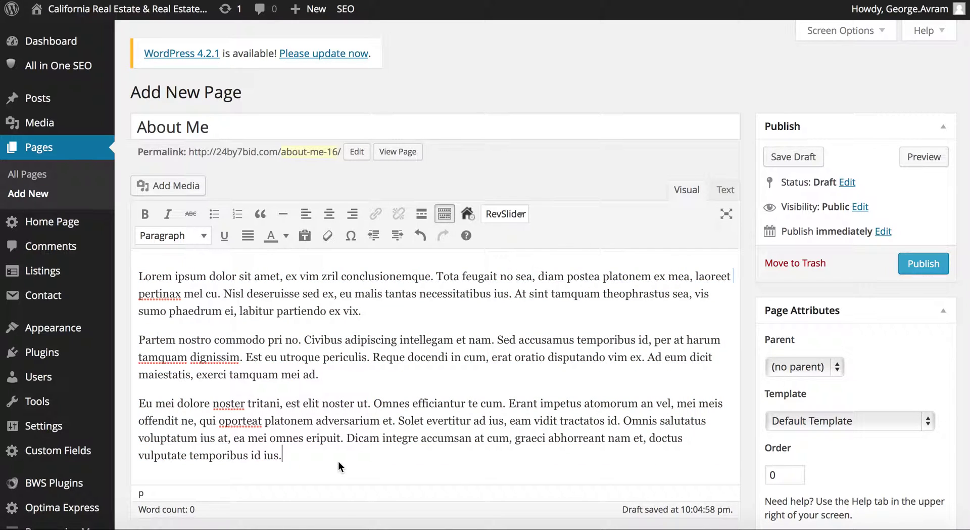
# Make the opening words "Lorem ipsum" bold and colour them red.
pyautogui.moveTo(209, 278); pyautogui.dragTo(123, 270)
pyautogui.click(145, 213)
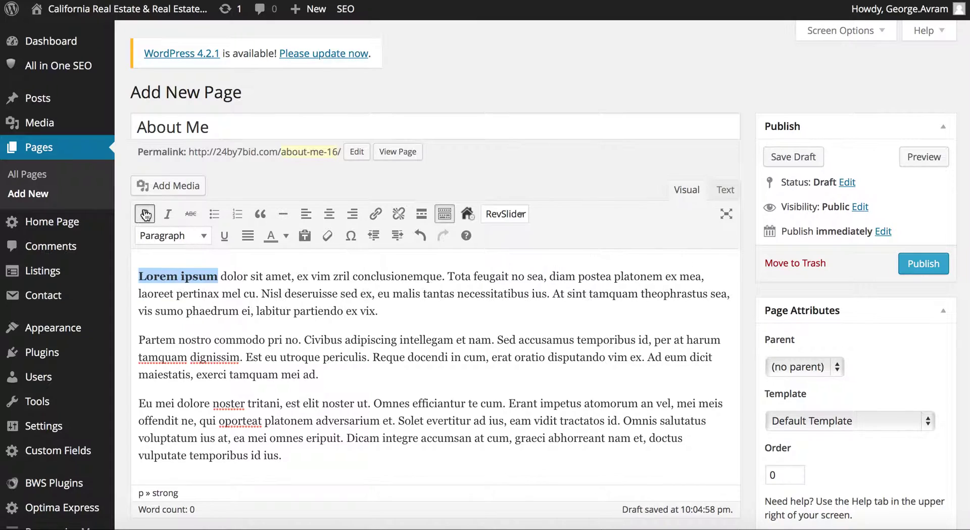
pyautogui.click(286, 235)
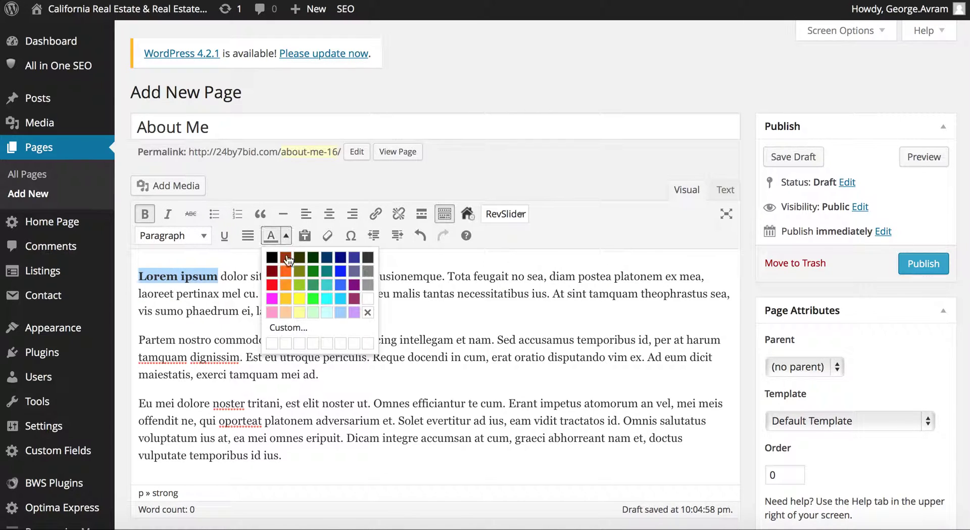
pyautogui.click(273, 285)
pyautogui.click(393, 315)
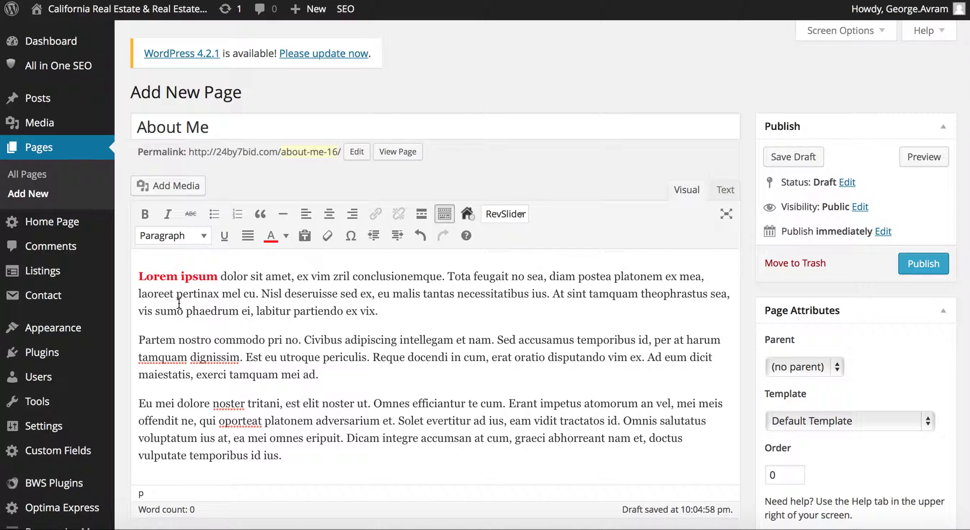
# Insert the existing library photo shutterstock_193181171.jpg of the woman in red before the words "Lorem ipsum".
pyautogui.click(138, 276)
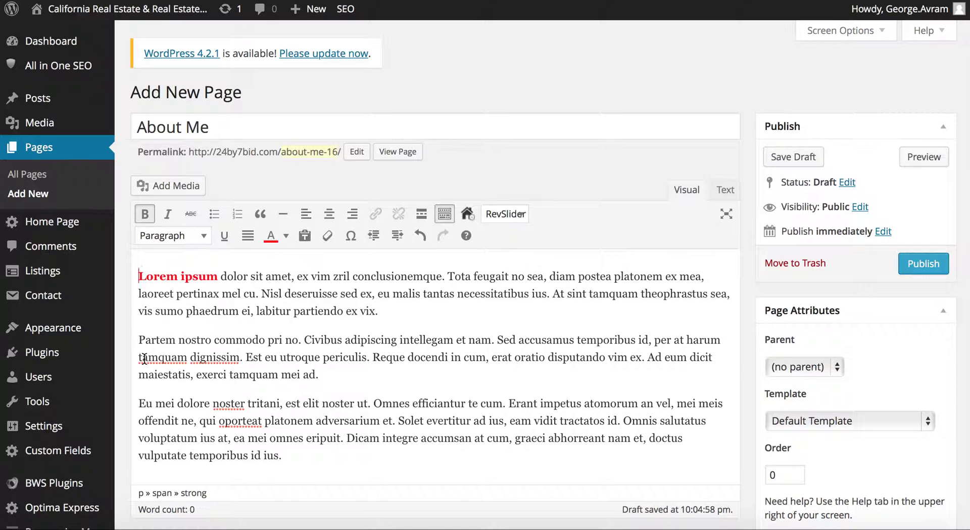
pyautogui.click(189, 186)
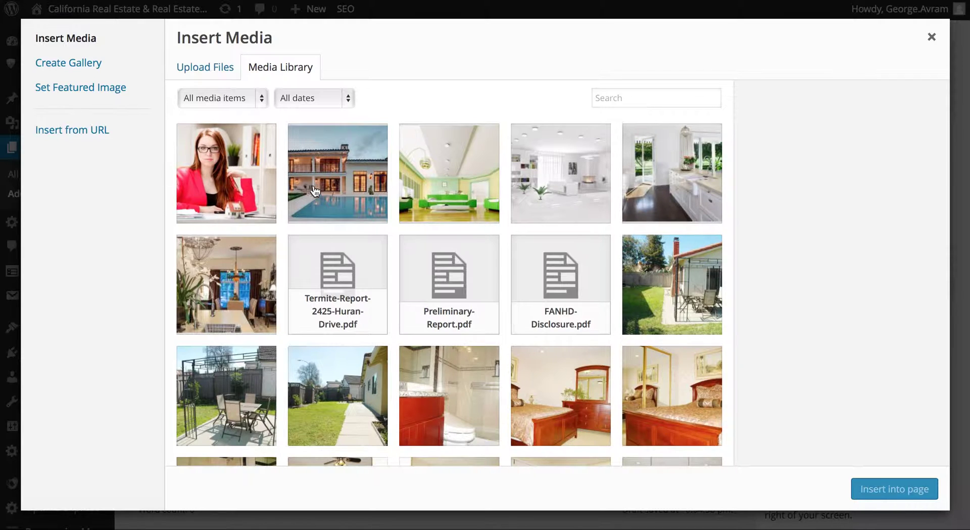
pyautogui.click(231, 168)
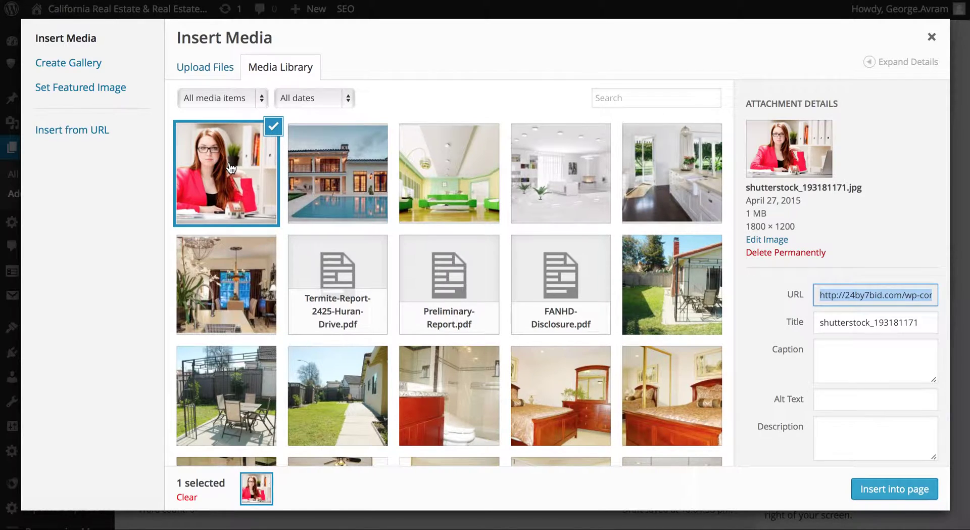
pyautogui.click(893, 490)
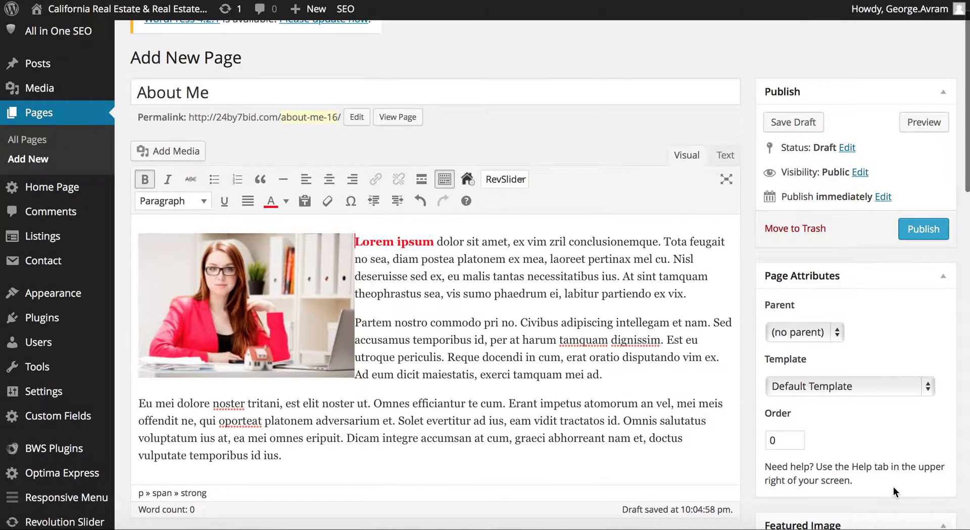
# Try shrinking the inserted photo to about 205 × 136 px, and delete it from the page.
pyautogui.click(299, 304)
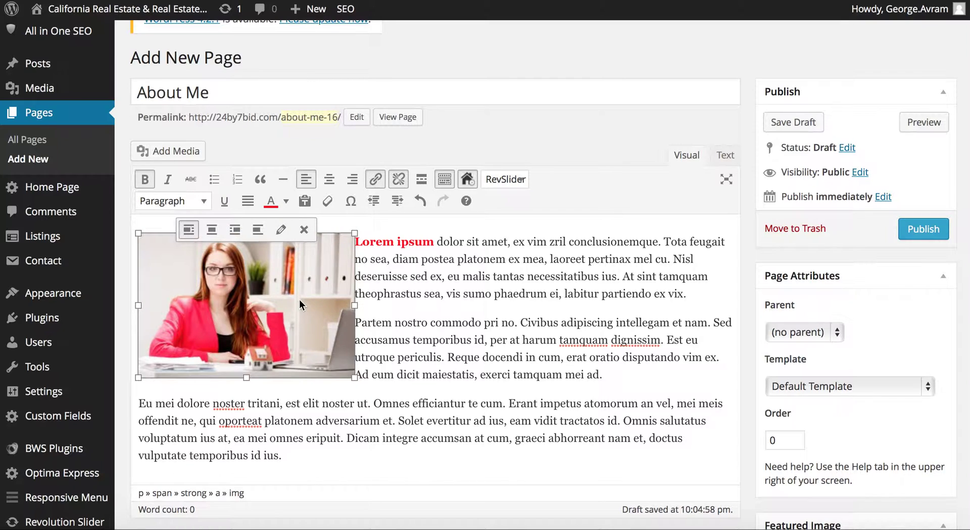
pyautogui.moveTo(354, 377); pyautogui.dragTo(285, 333)
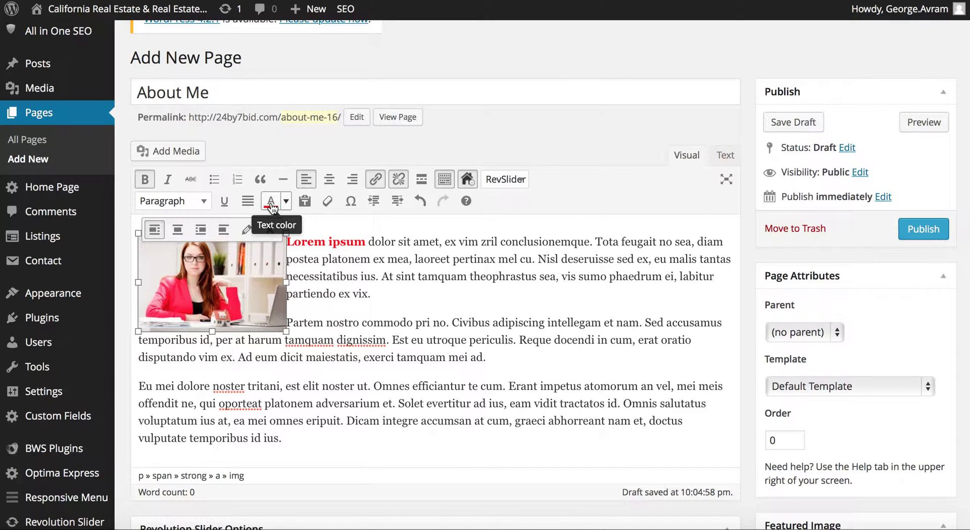
pyautogui.click(246, 230)
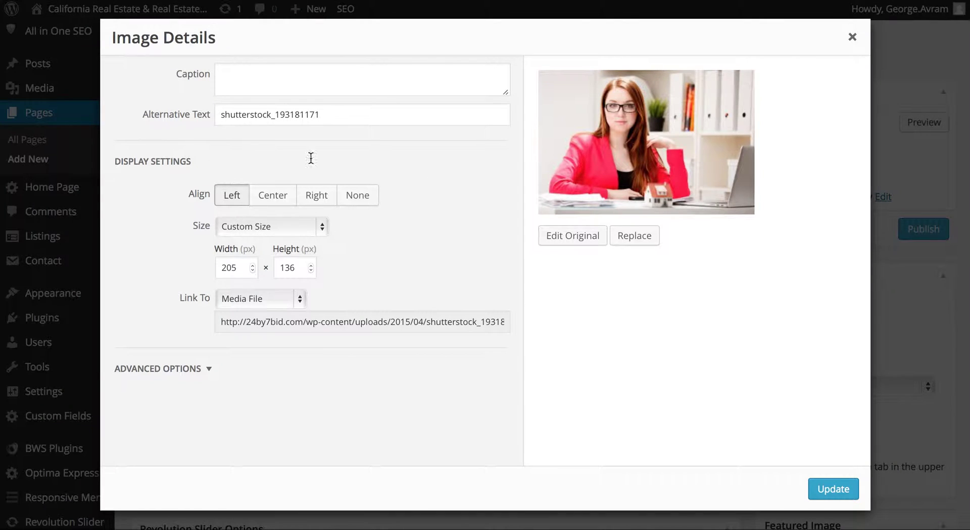
pyautogui.click(852, 38)
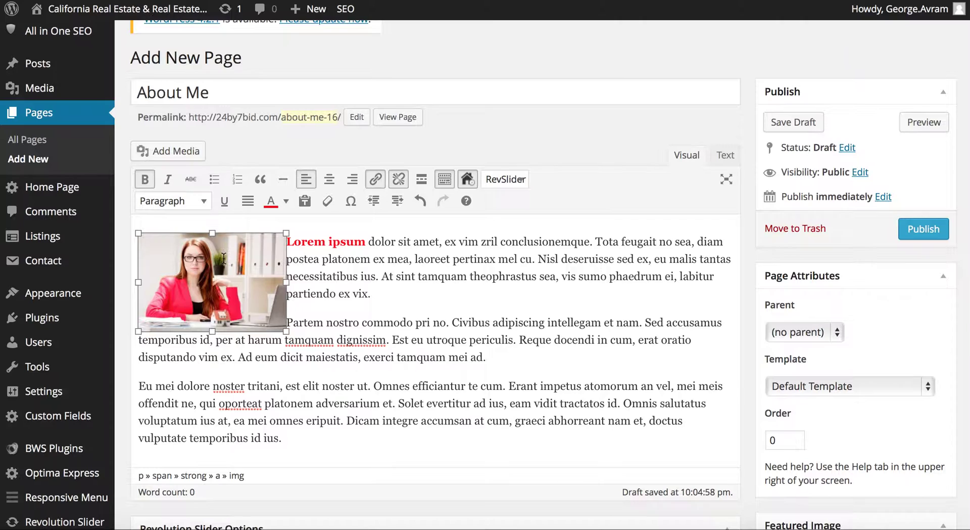
pyautogui.click(270, 230)
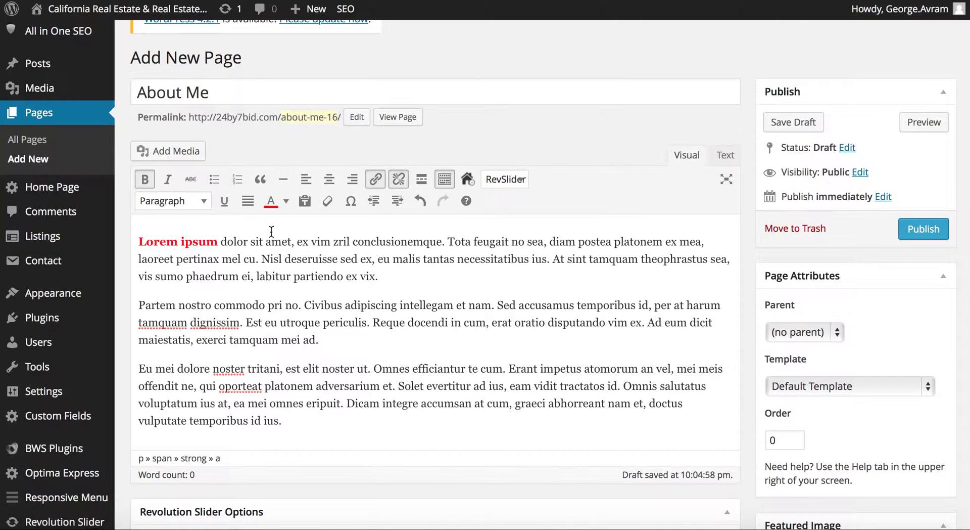
# Upload the shutterstock_193181171 photo as a new file, placing it left-aligned before "Lorem ipsum", and scale it down proportionally.
pyautogui.click(137, 244)
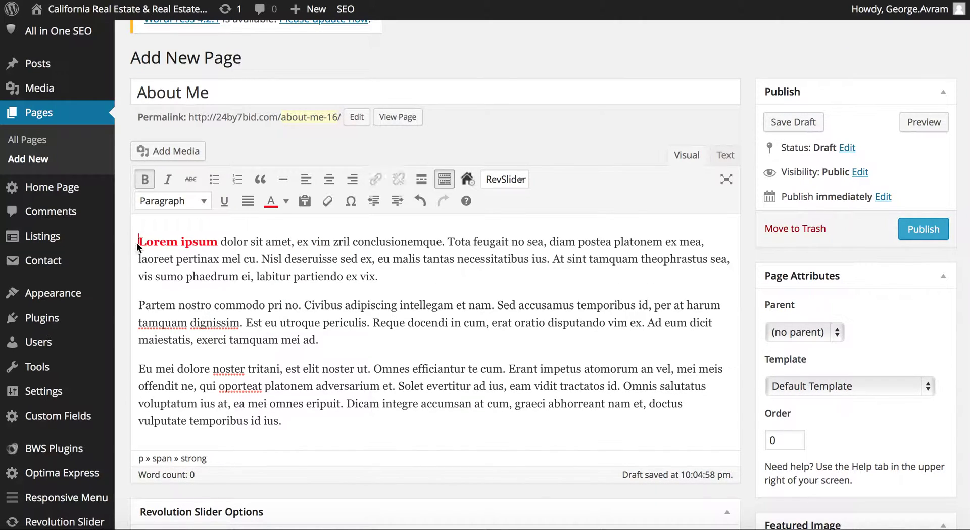
pyautogui.click(163, 154)
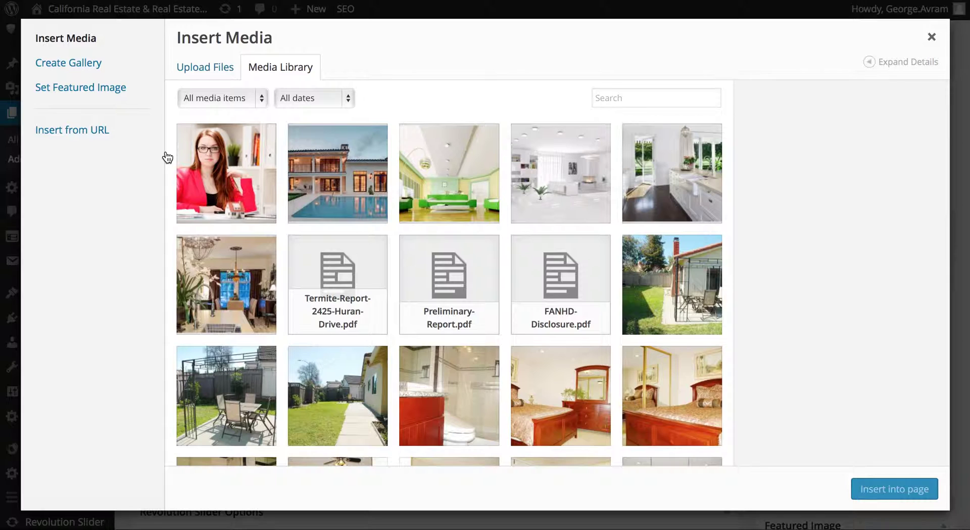
pyautogui.click(204, 71)
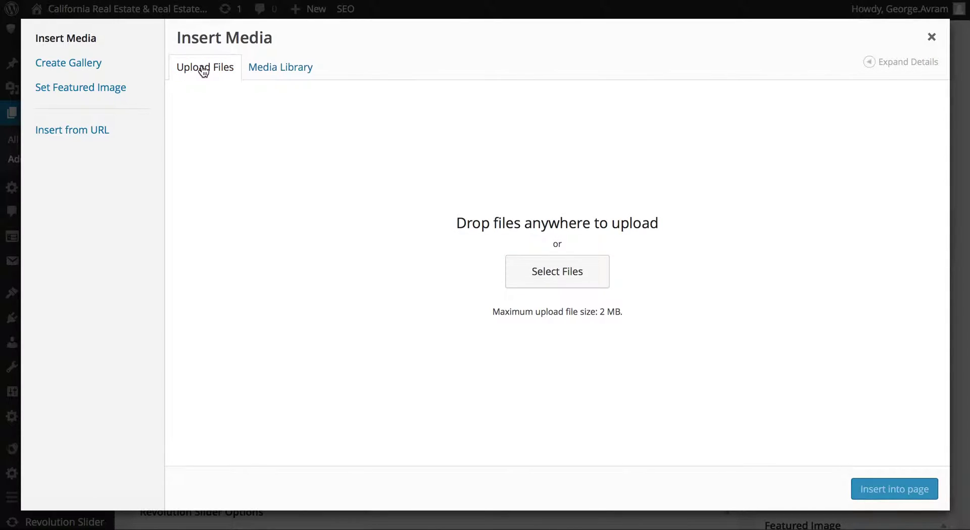
pyautogui.moveTo(22, 50); pyautogui.dragTo(517, 245)
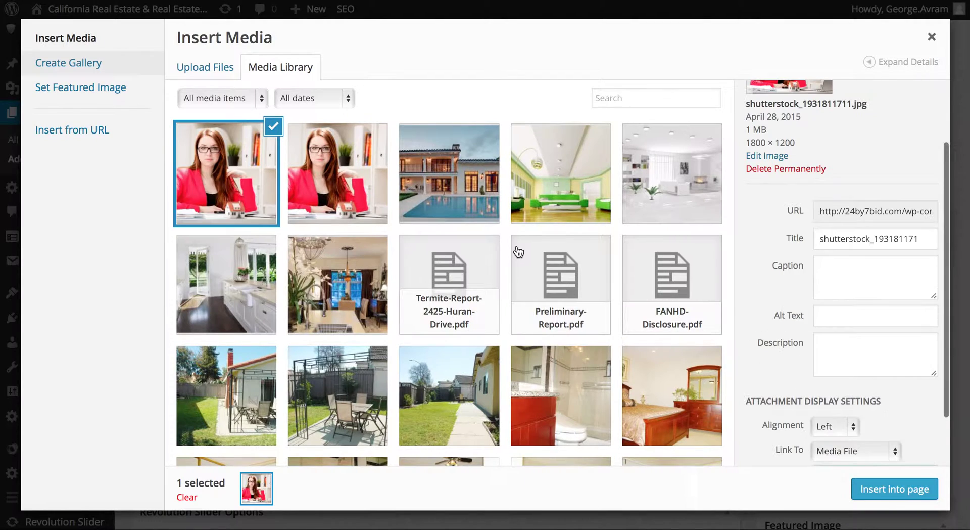
pyautogui.click(863, 487)
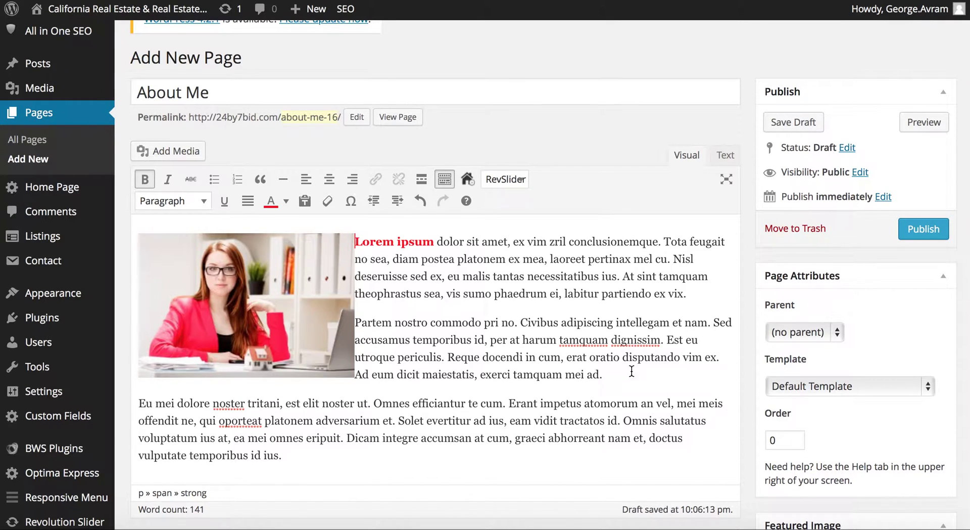
pyautogui.click(314, 341)
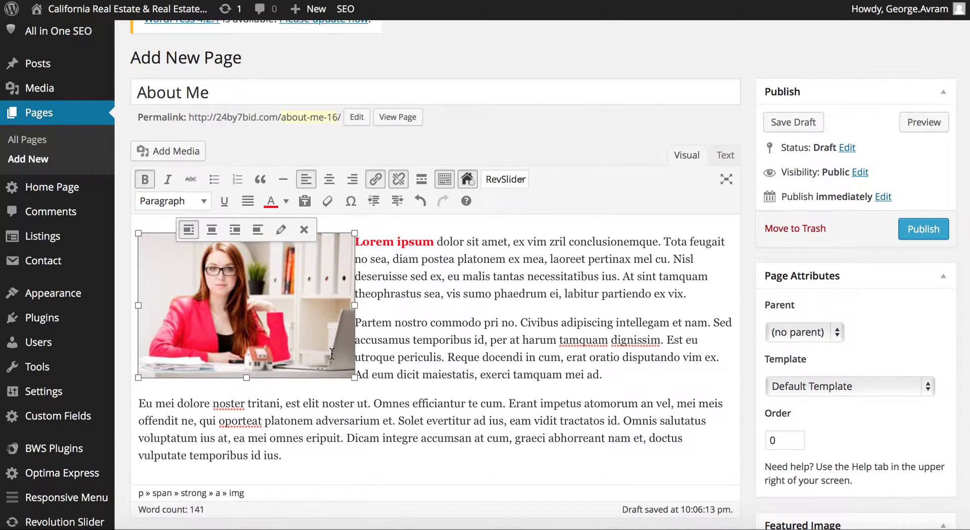
pyautogui.moveTo(354, 376); pyautogui.dragTo(310, 348)
# Set the page's SEO title to "About Me".
pyautogui.scroll(-15, 425, 356)
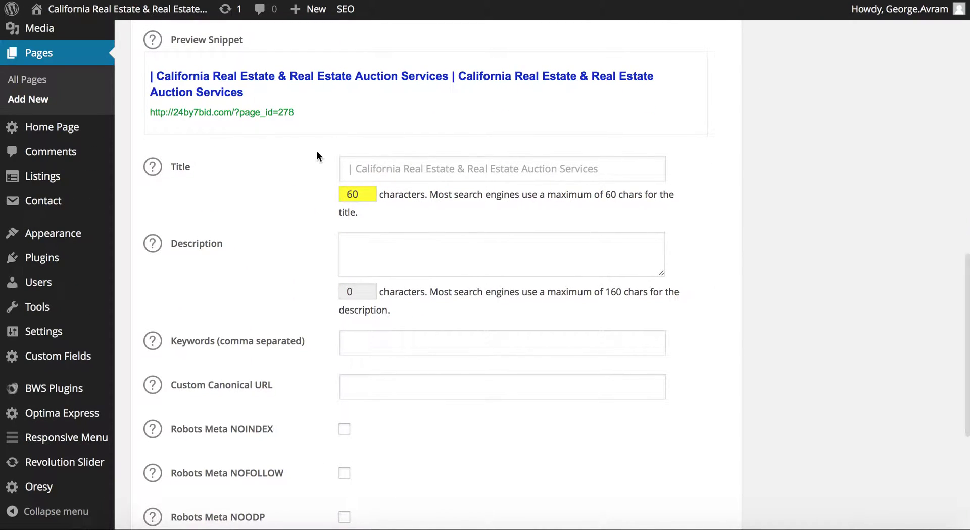
pyautogui.click(376, 169)
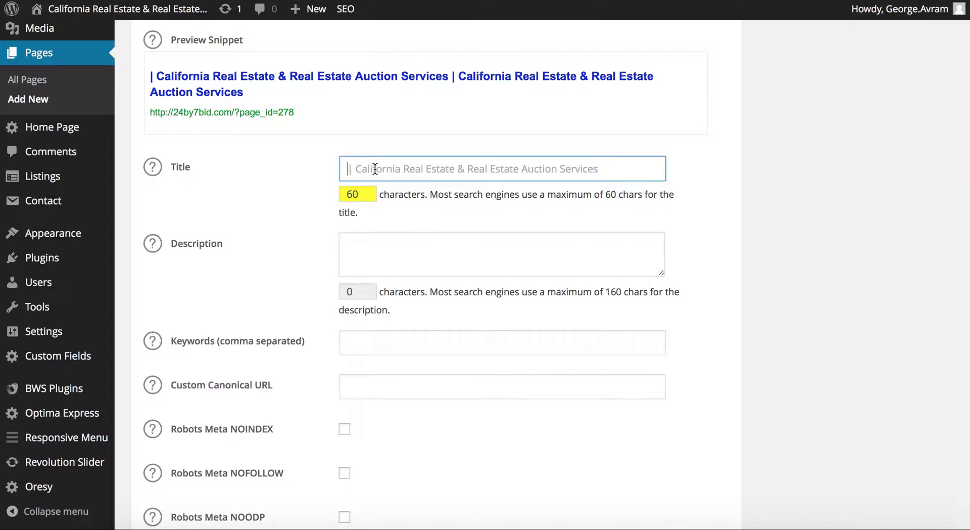
pyautogui.write('About')
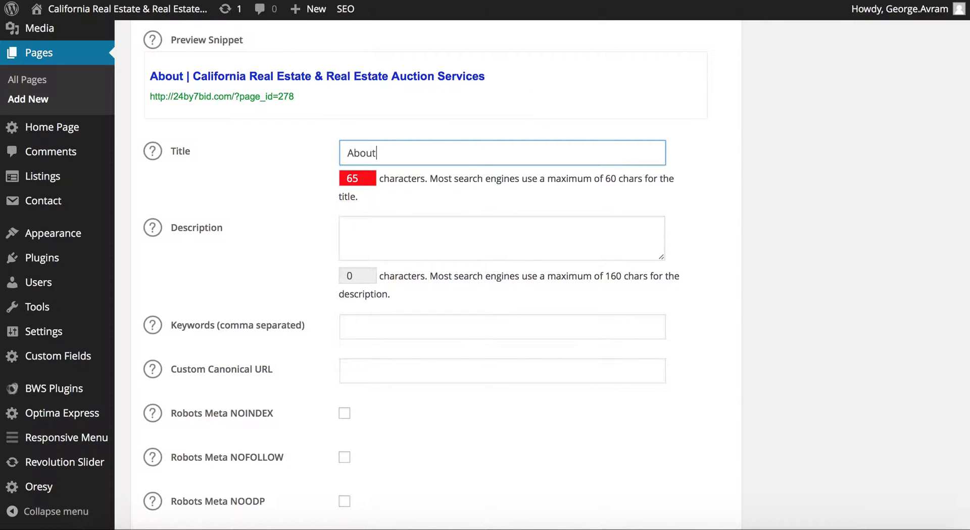
pyautogui.write(' Me')
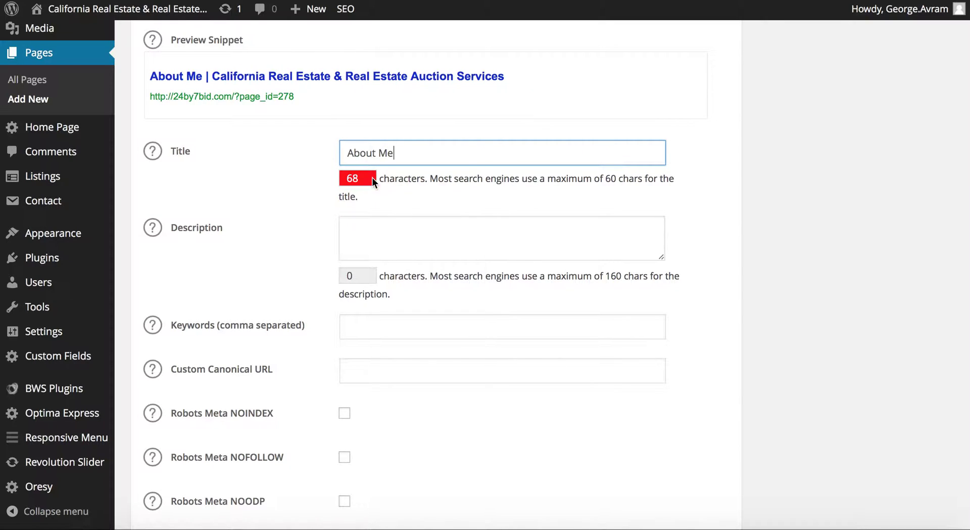
# Enter "REALTOR In San Ramon CA" as the page's SEO description.
pyautogui.click(358, 233)
pyautogui.write('REALTP')
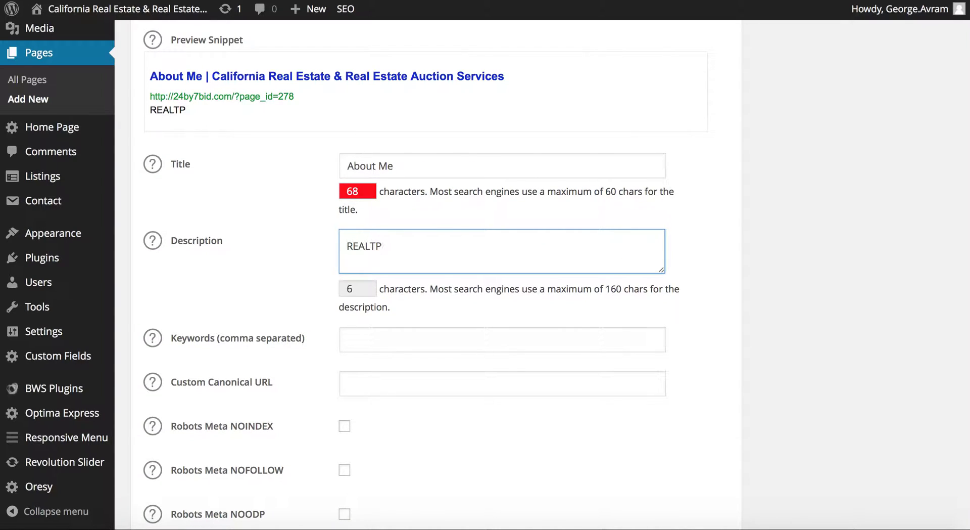
pyautogui.press('BackSpace')
pyautogui.write('OR In San')
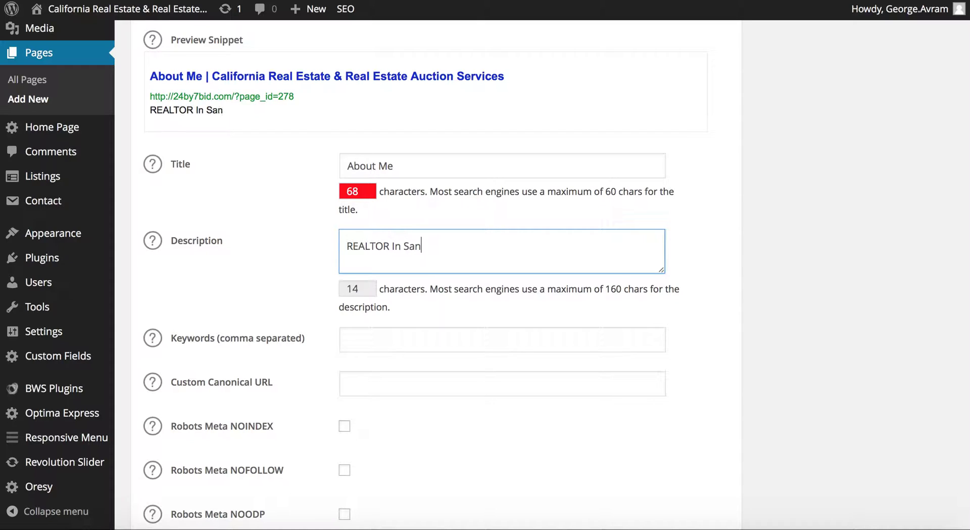
pyautogui.write(' Ramon CA')
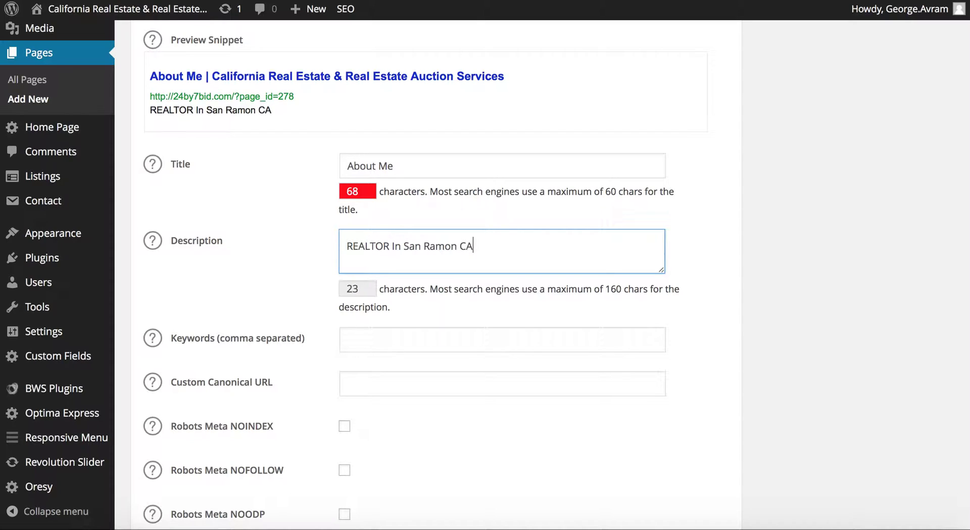
# Copy the SEO description into the keywords so that they read "REALTOR In San Ramon CA, ..".
pyautogui.moveTo(477, 241); pyautogui.dragTo(218, 241)
pyautogui.hotkey('ctrl', 'c')
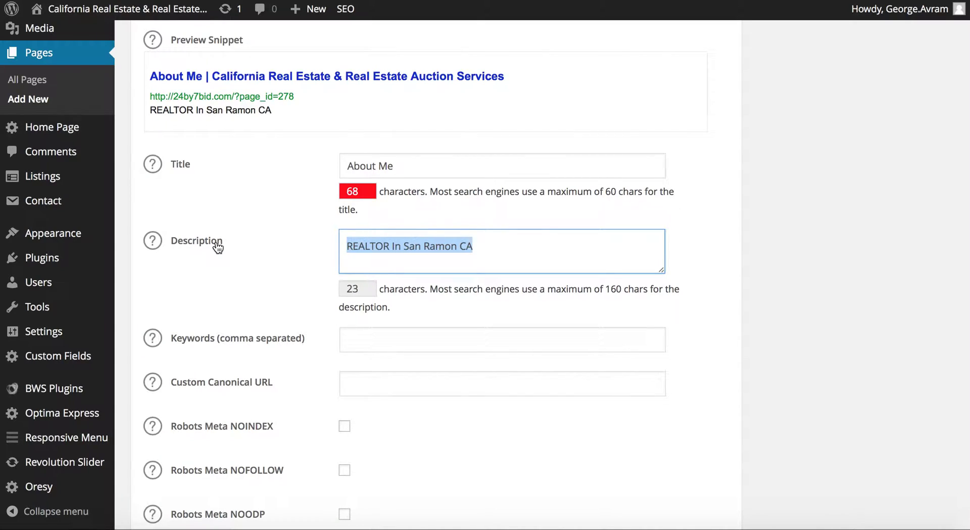
pyautogui.click(360, 343)
pyautogui.hotkey('ctrl', 'v')
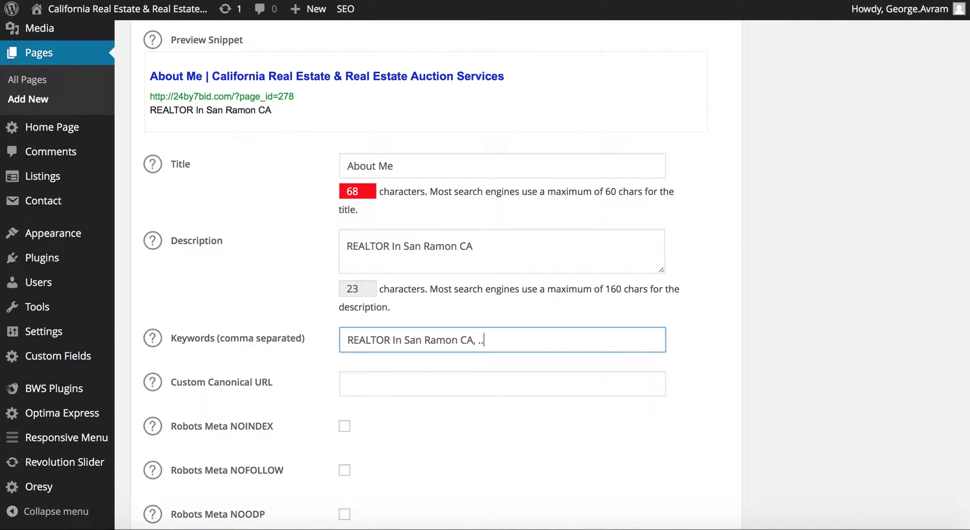
# Set the About Me page's template to Full Width Page (no sidebar).
pyautogui.scroll(5, 757, 228)
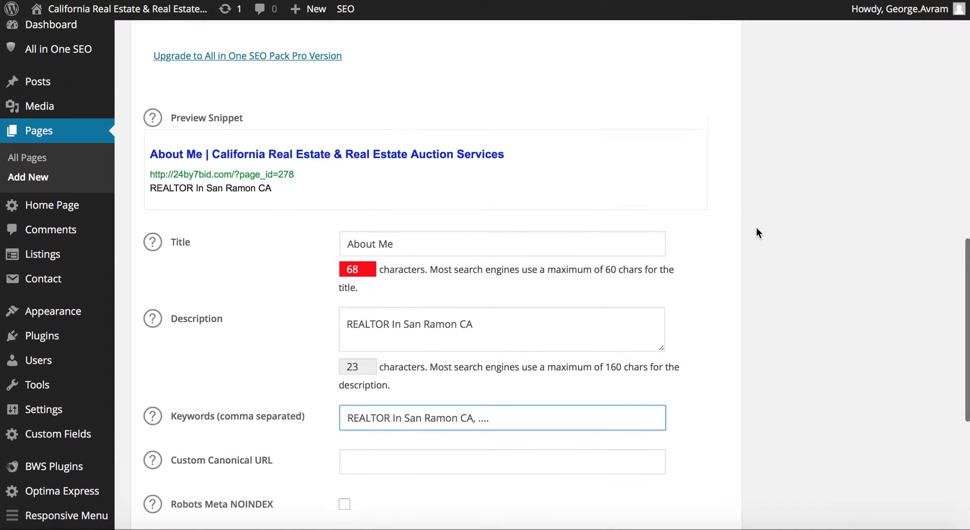
pyautogui.scroll(6, 757, 226)
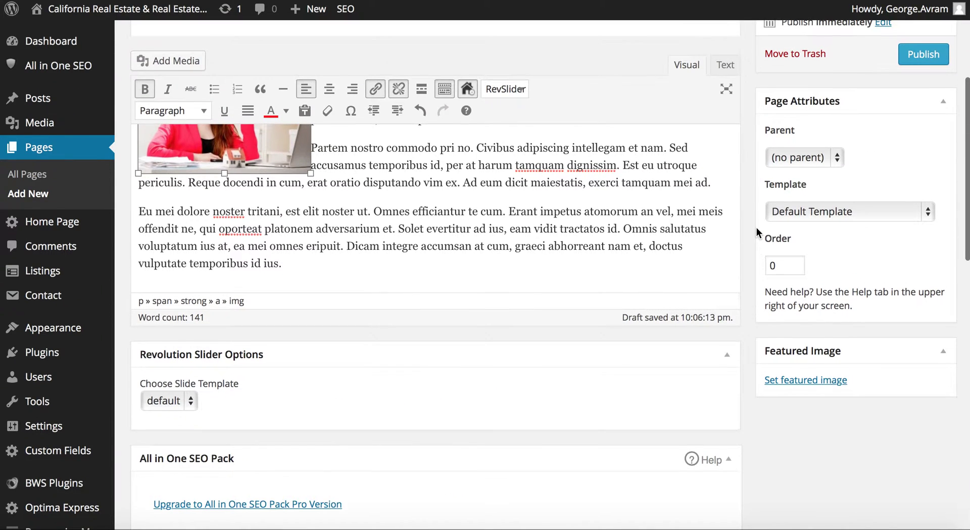
pyautogui.rightClick(756, 226)
pyautogui.click(928, 219)
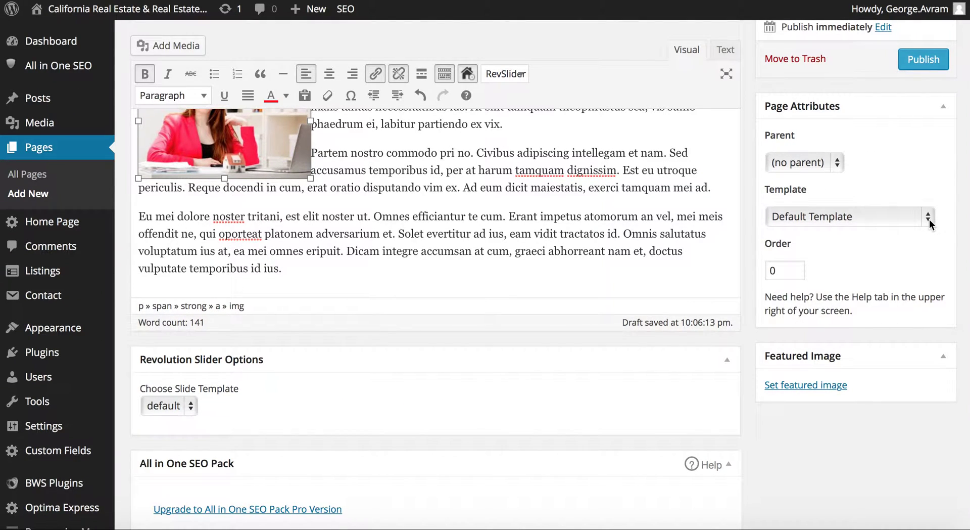
pyautogui.click(929, 220)
pyautogui.click(860, 284)
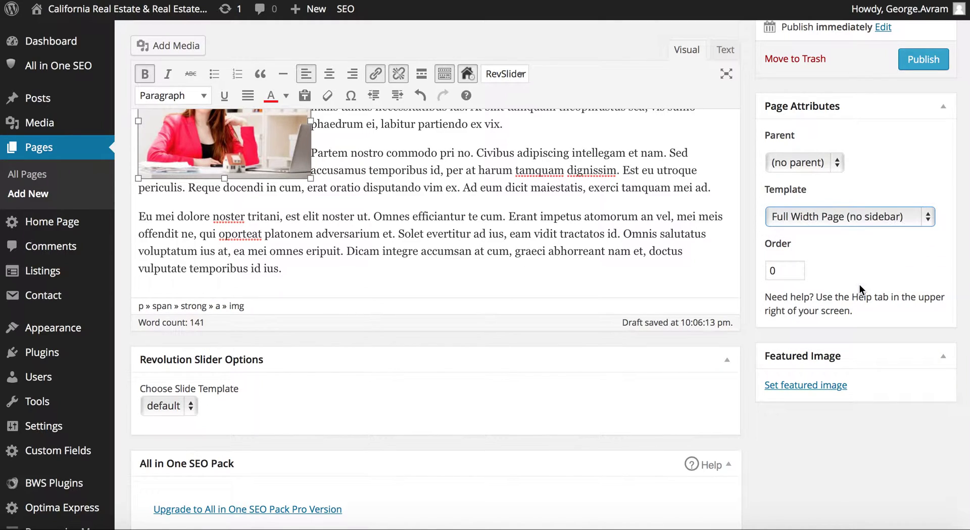
# Publish the About Me page and view it on the live site.
pyautogui.click(923, 59)
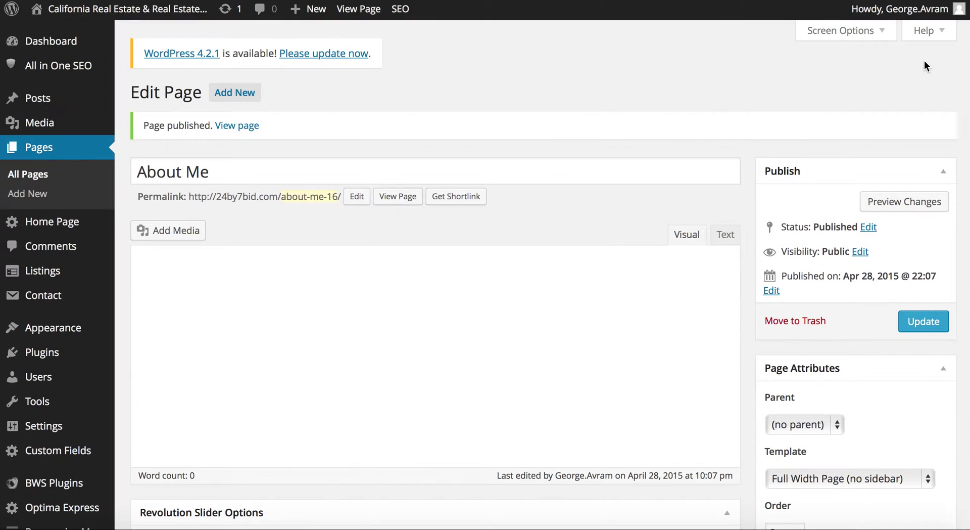
pyautogui.click(247, 125)
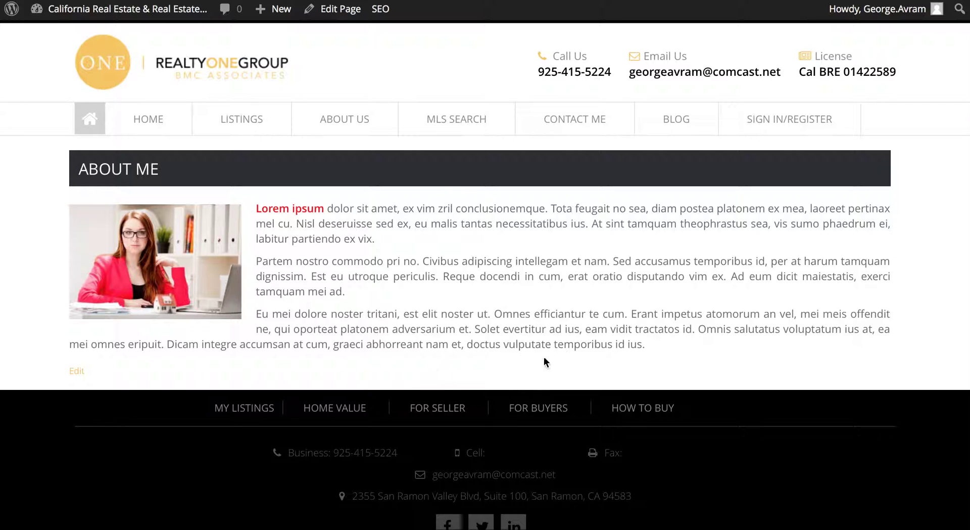
# Return to the dashboard and copy the shortcode of "Contact form 1" from the installed Contact Form 7 plugin's settings.
pyautogui.moveTo(140, 15)
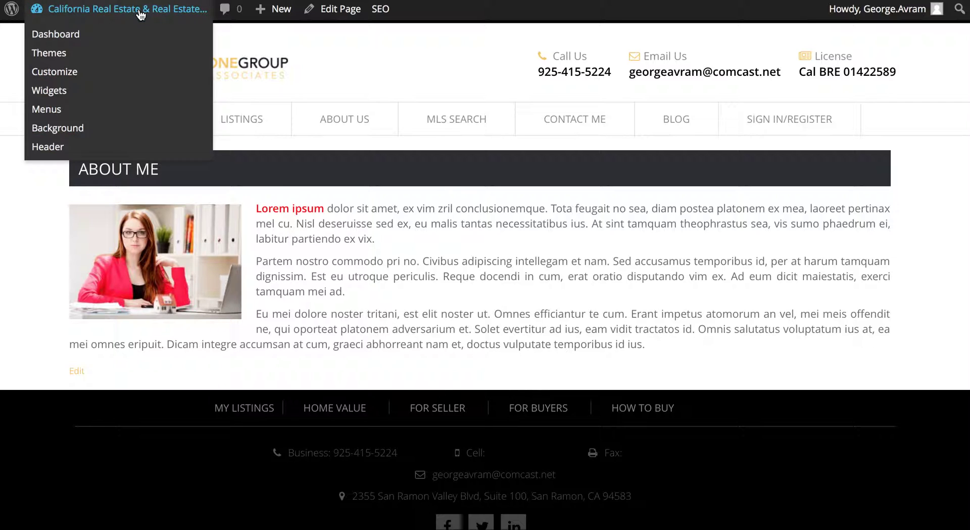
pyautogui.click(69, 35)
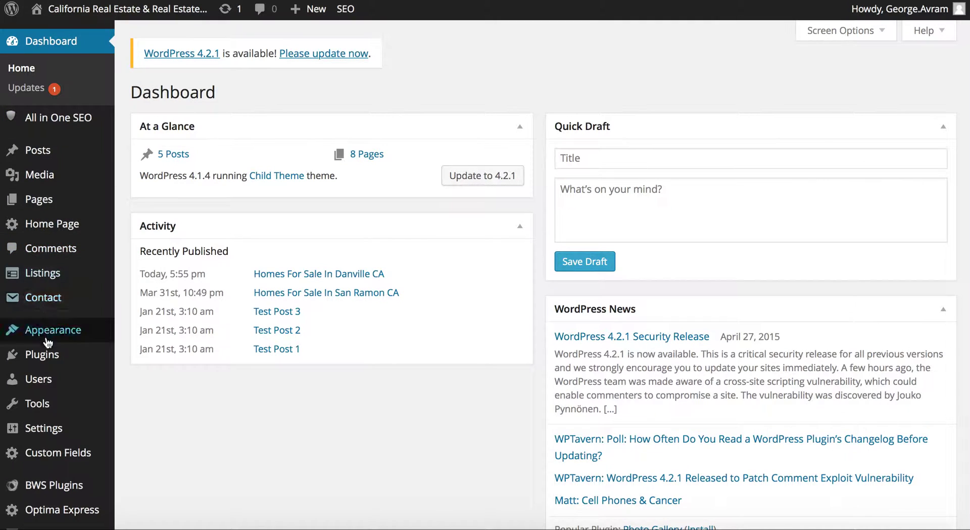
pyautogui.moveTo(52, 361)
pyautogui.click(51, 355)
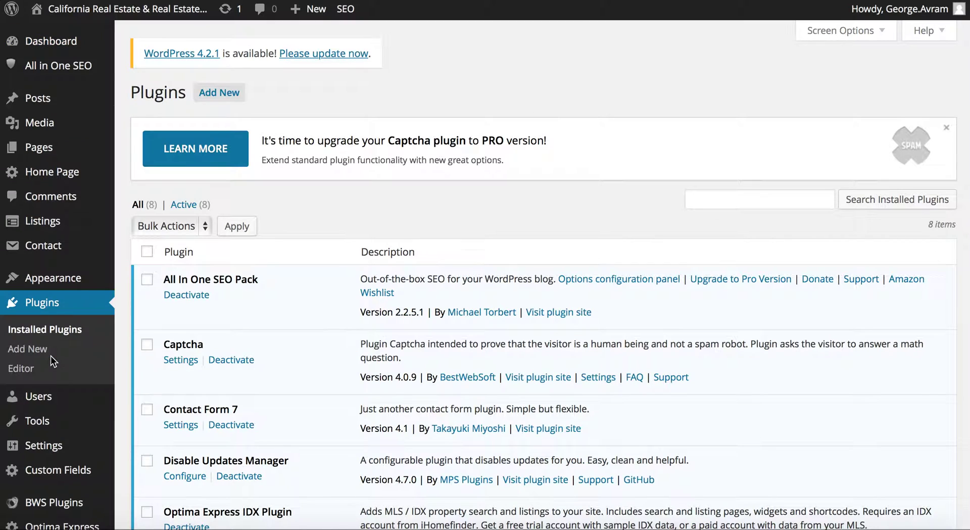
pyautogui.click(178, 424)
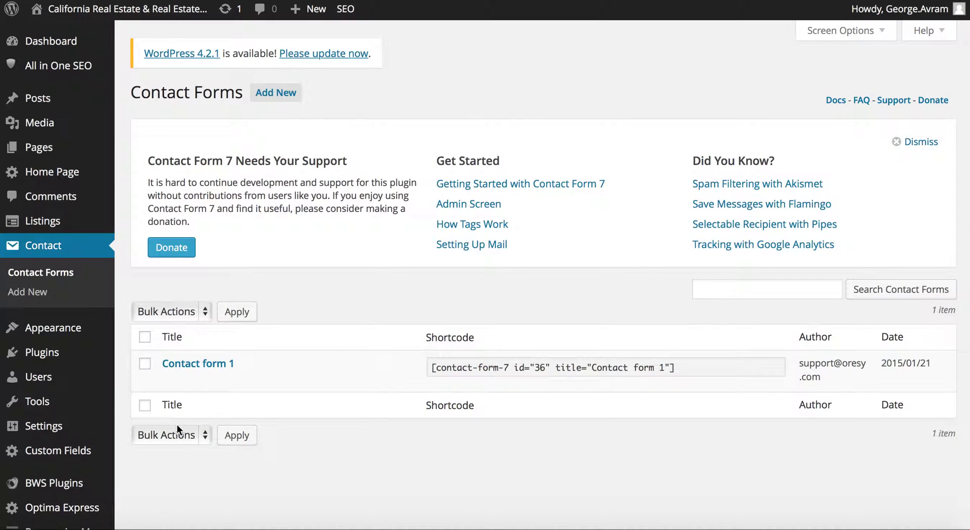
pyautogui.click(672, 359)
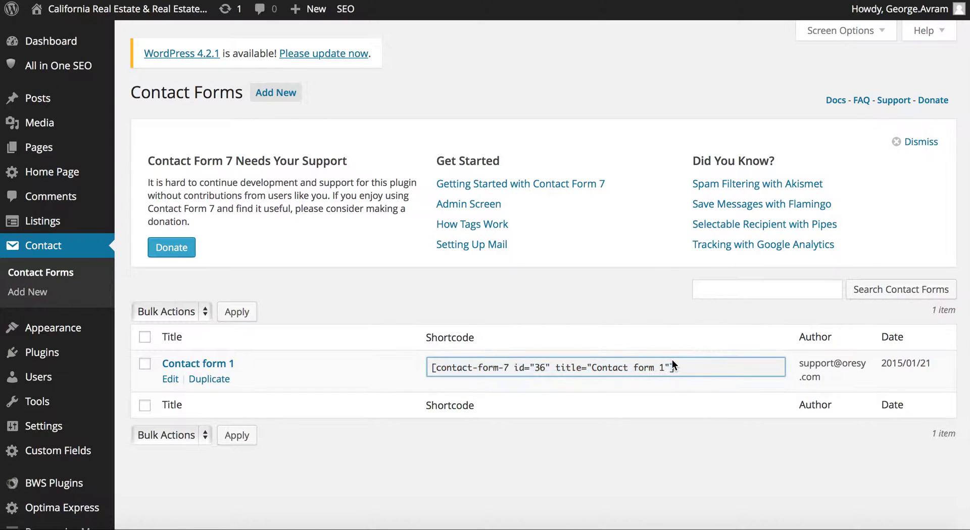
pyautogui.moveTo(682, 371); pyautogui.dragTo(451, 357)
pyautogui.hotkey('ctrl', 'c')
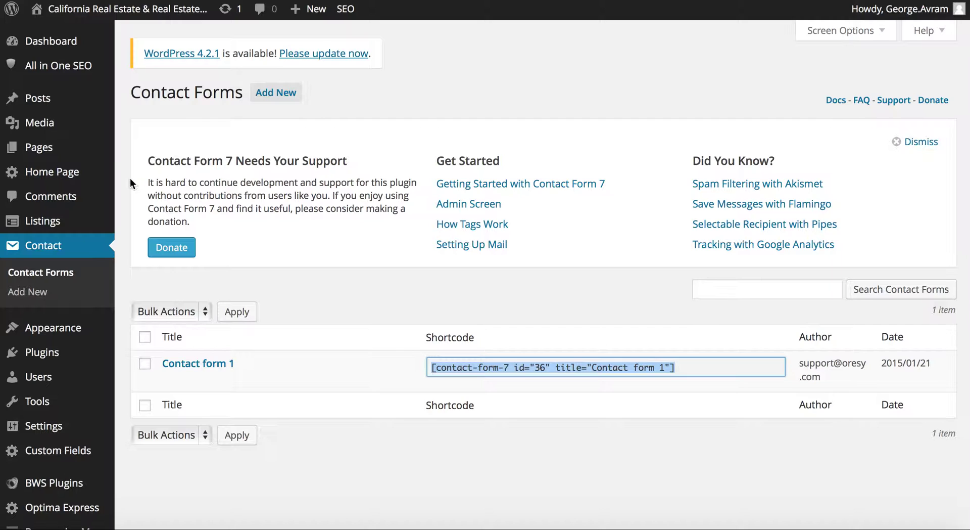
# Edit the About Me page and paste the shortcode [contact-form-7 id="36" title="Contact form 1"] into a new paragraph after the last one.
pyautogui.click(53, 149)
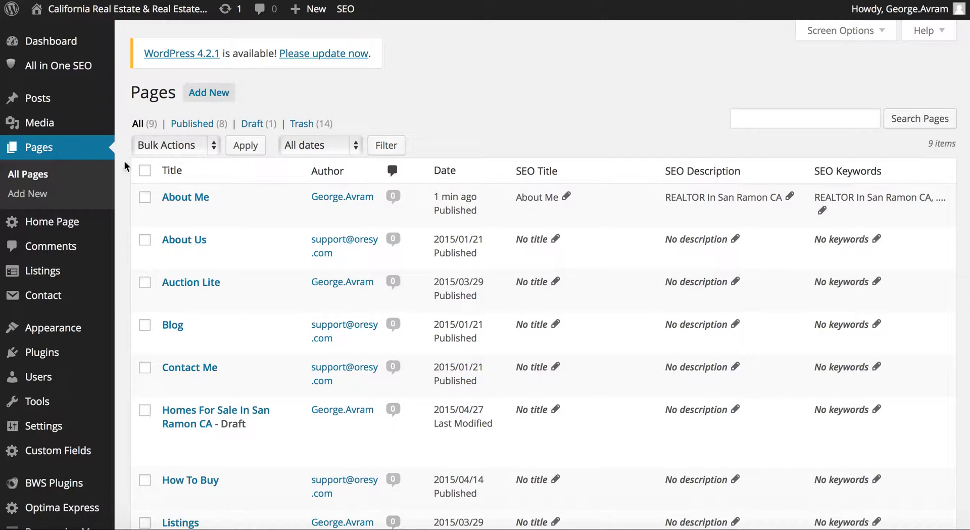
pyautogui.moveTo(164, 221)
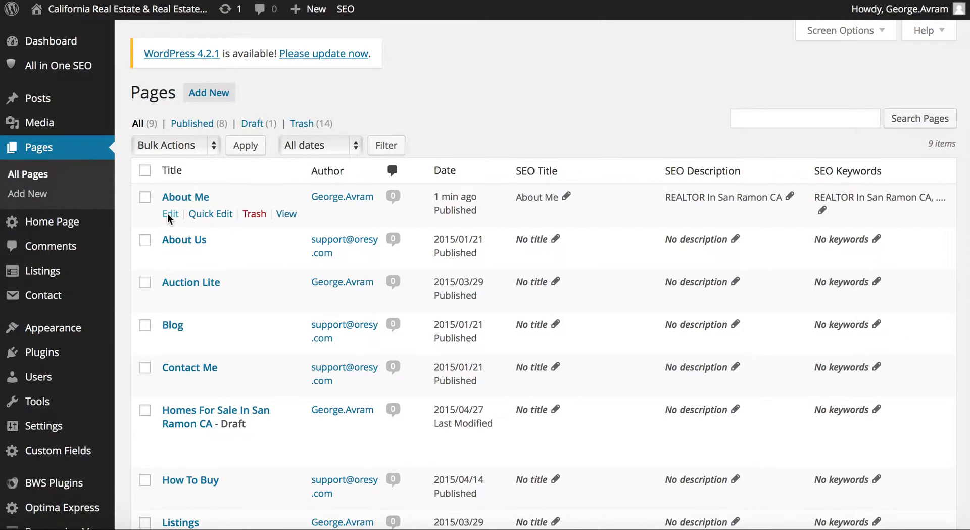
pyautogui.click(169, 216)
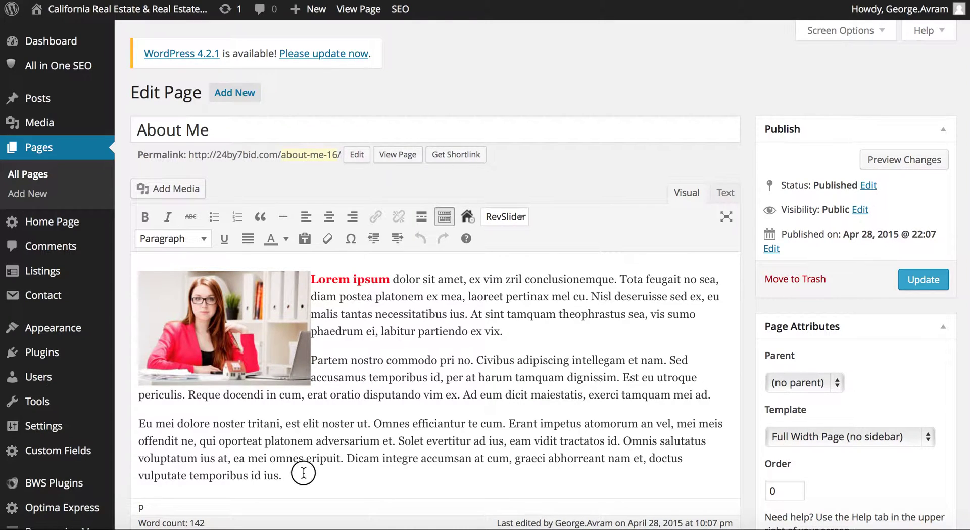
pyautogui.press('Return')
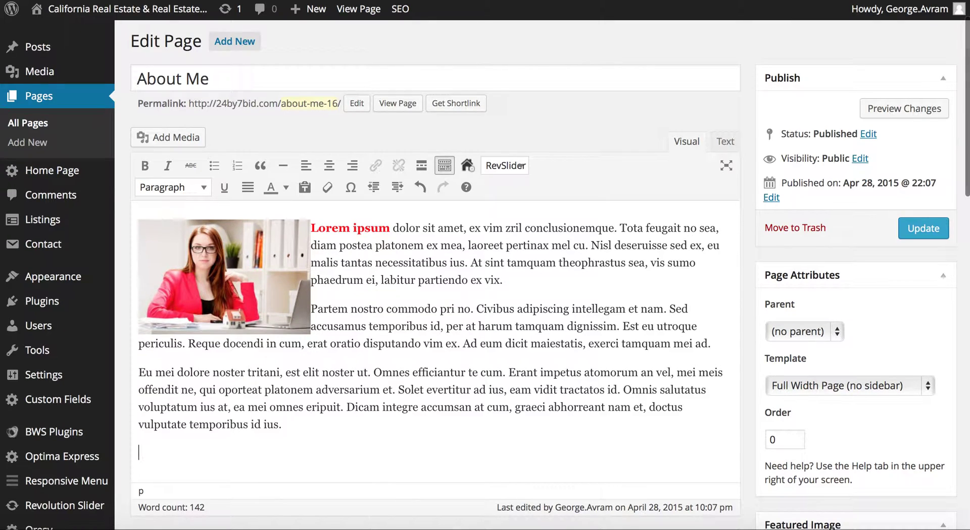
pyautogui.hotkey('ctrl', 'v')
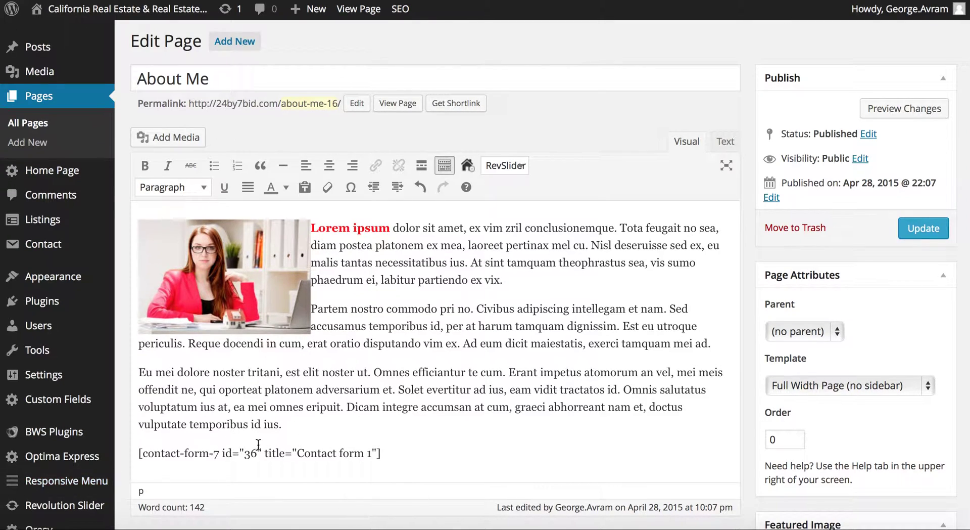
# Update the About Me page and check the contact form on the live page.
pyautogui.click(917, 230)
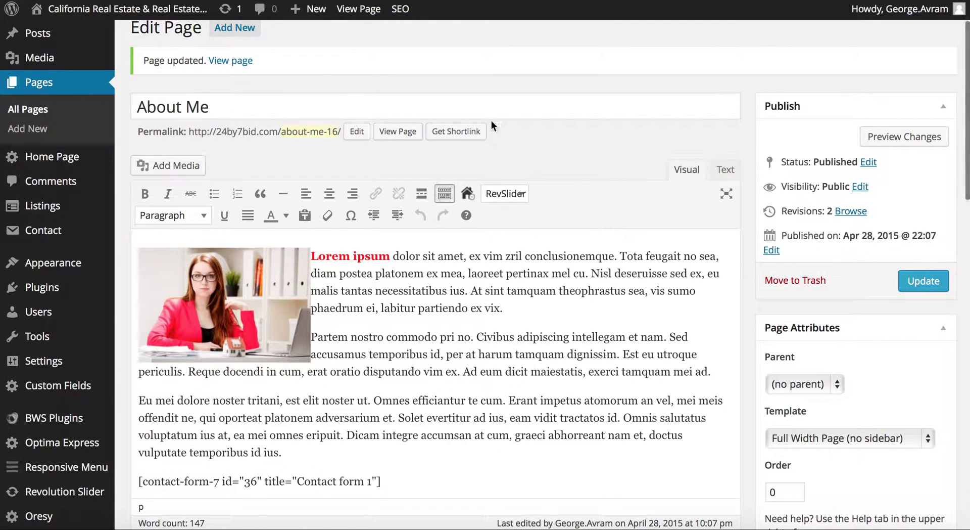
pyautogui.click(250, 60)
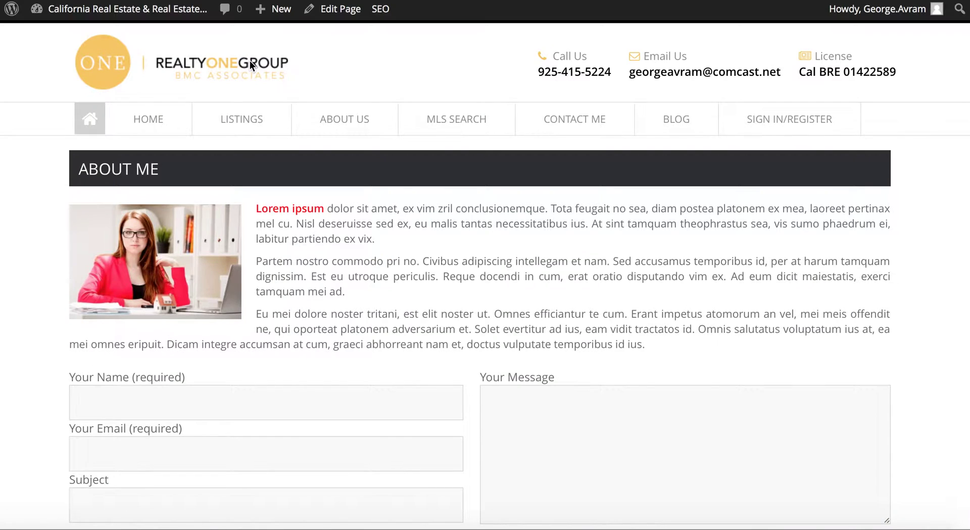
pyautogui.scroll(-3, 510, 294)
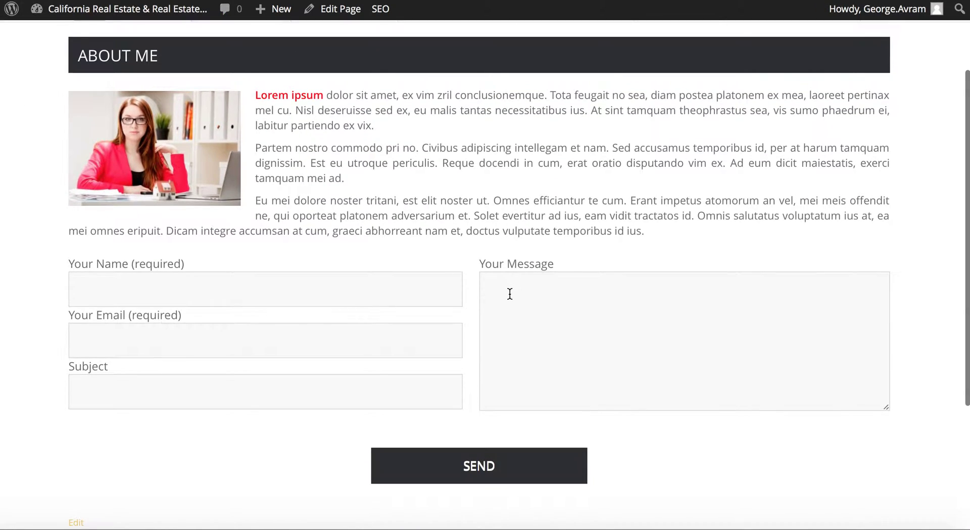